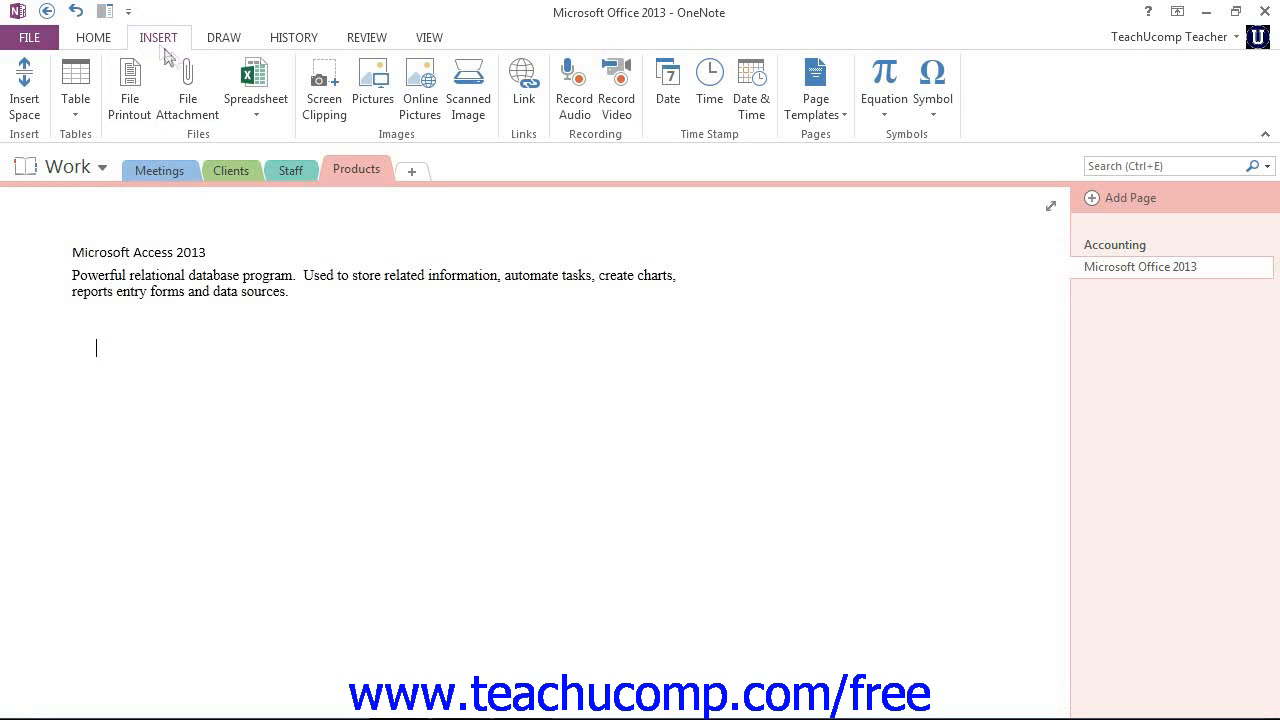
# Insert the picture file "access" from the ebay images folder below the Microsoft Access 2013 paragraph
pyautogui.click(378, 100)
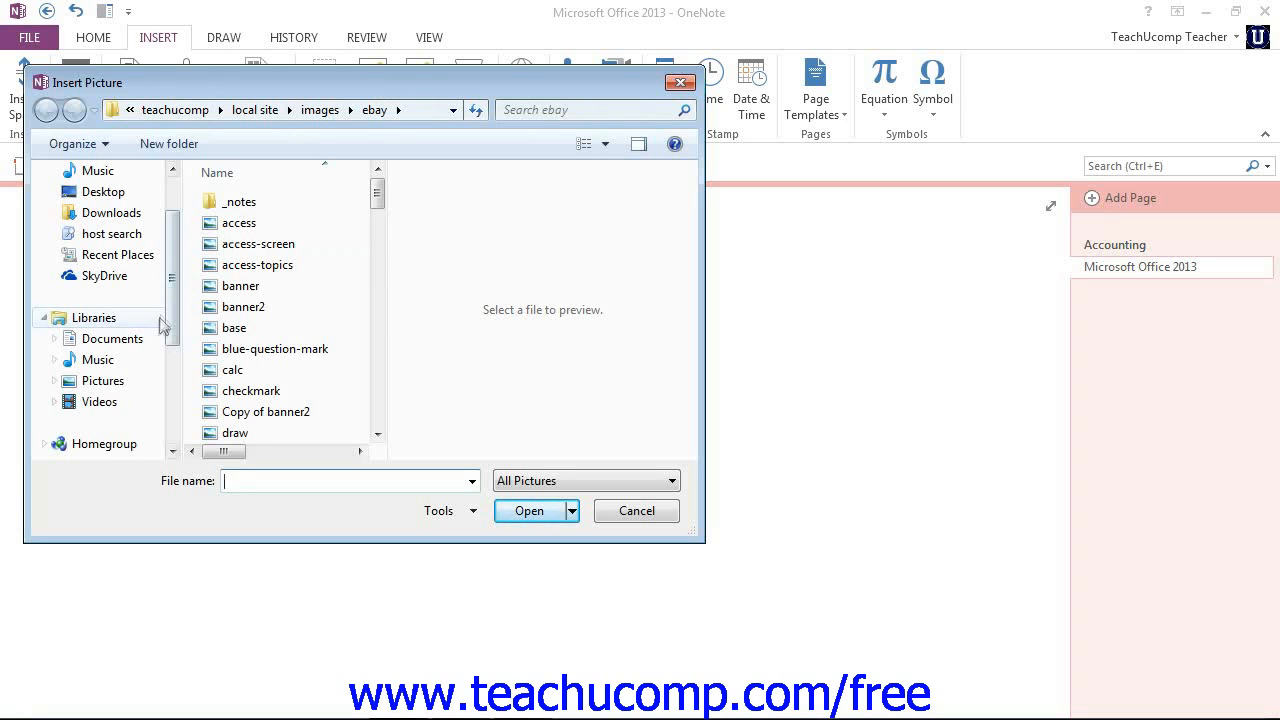
pyautogui.moveTo(170, 335); pyautogui.dragTo(170, 440)
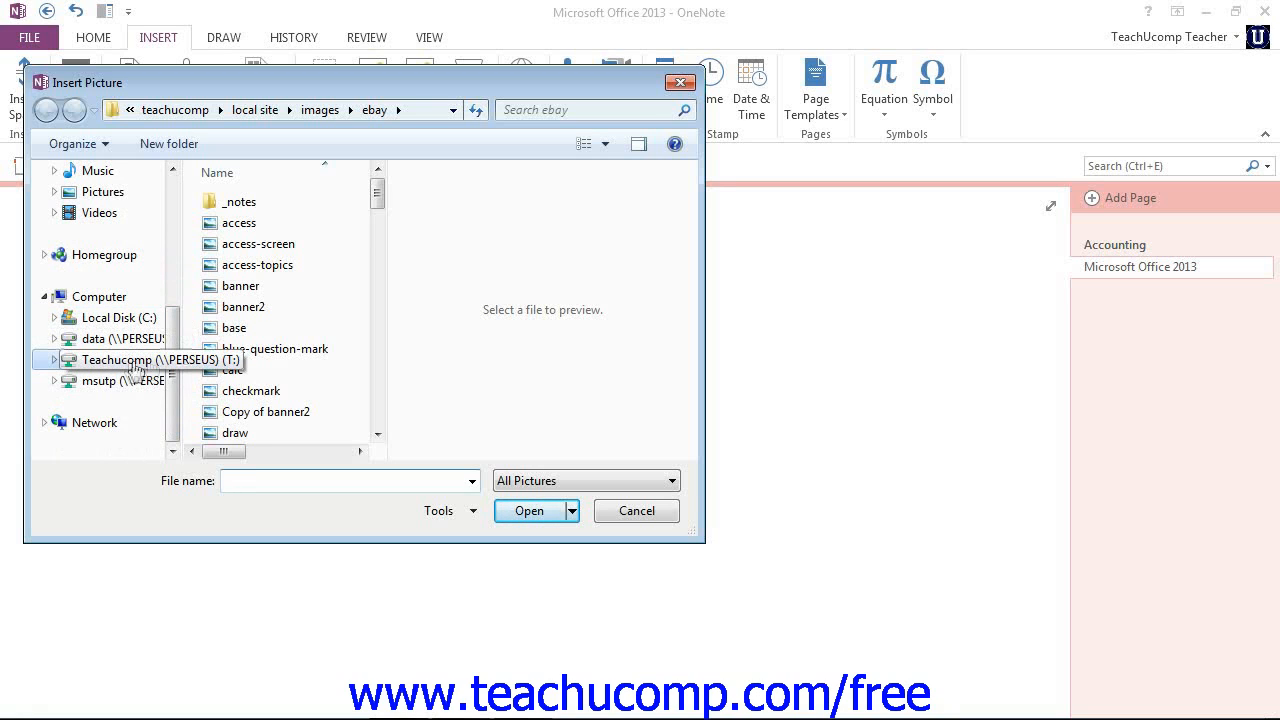
pyautogui.click(248, 228)
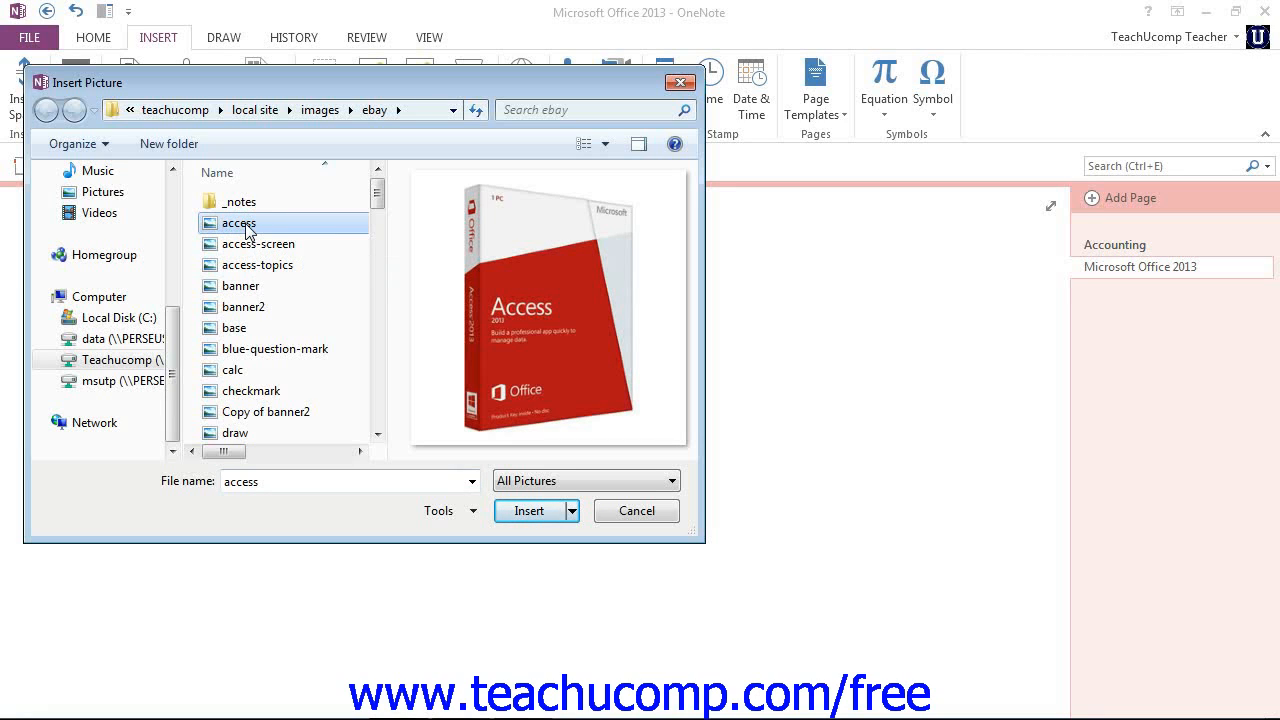
pyautogui.click(424, 478)
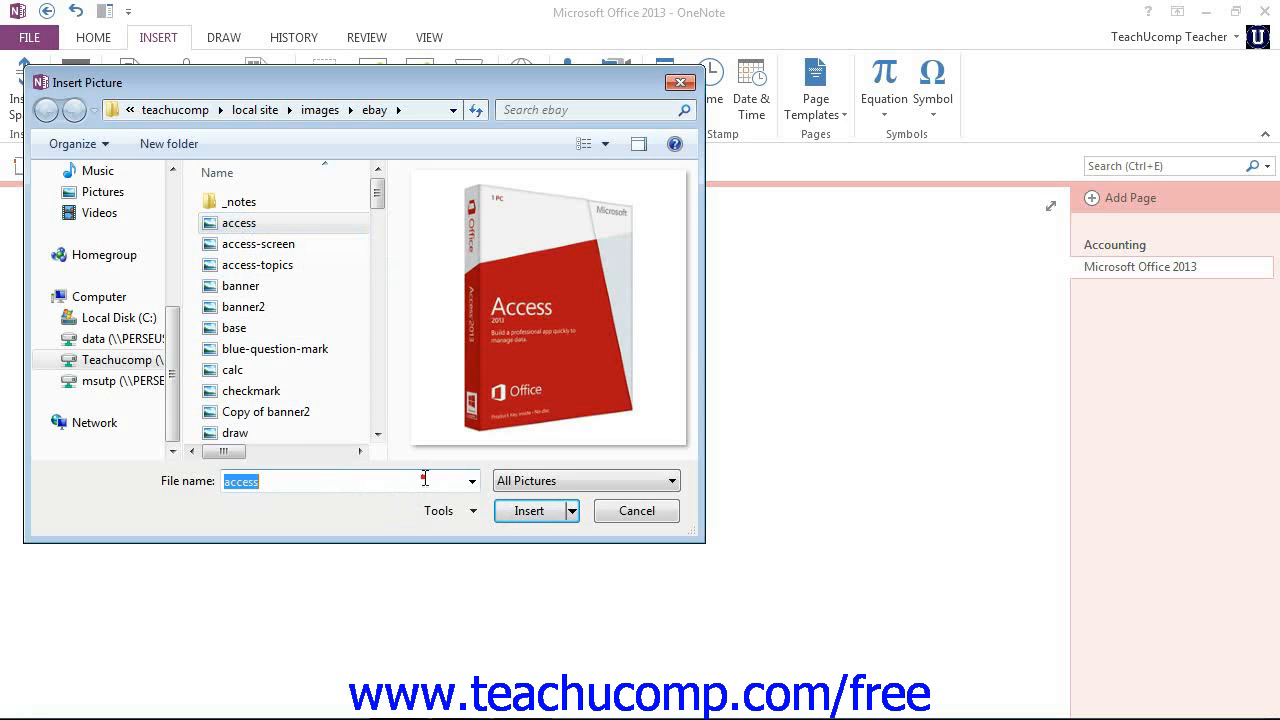
pyautogui.click(553, 478)
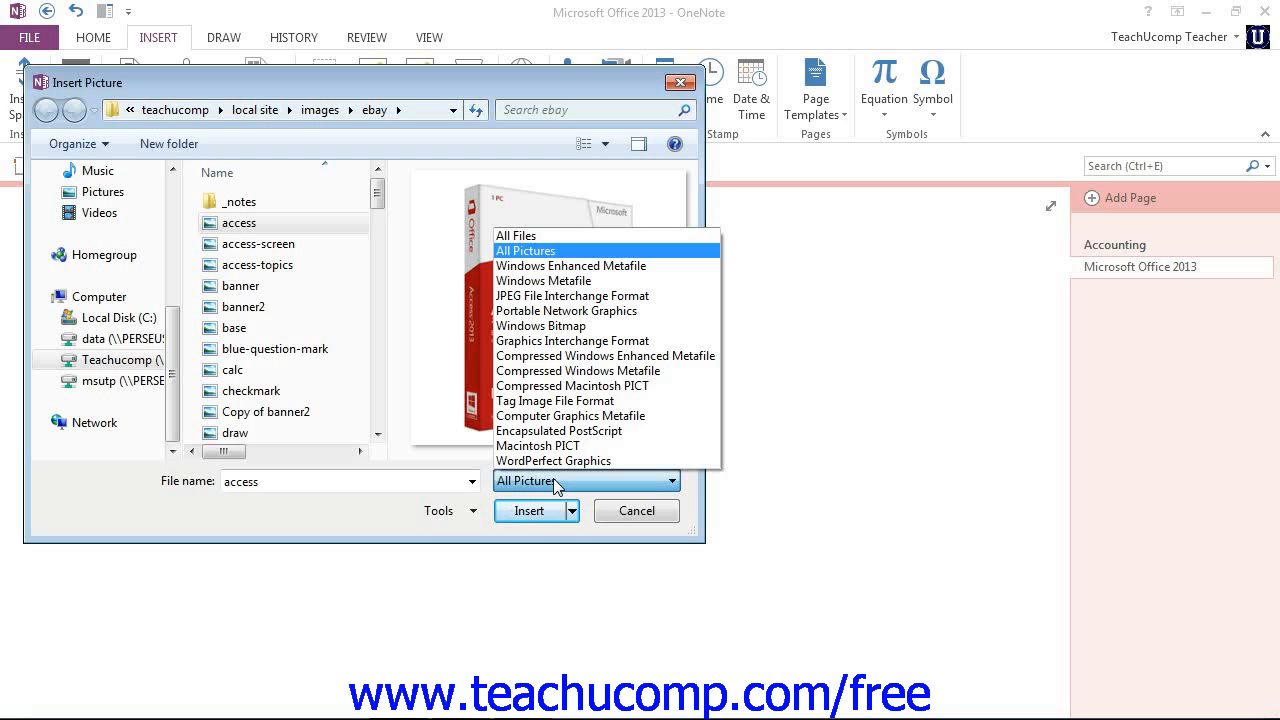
pyautogui.click(553, 478)
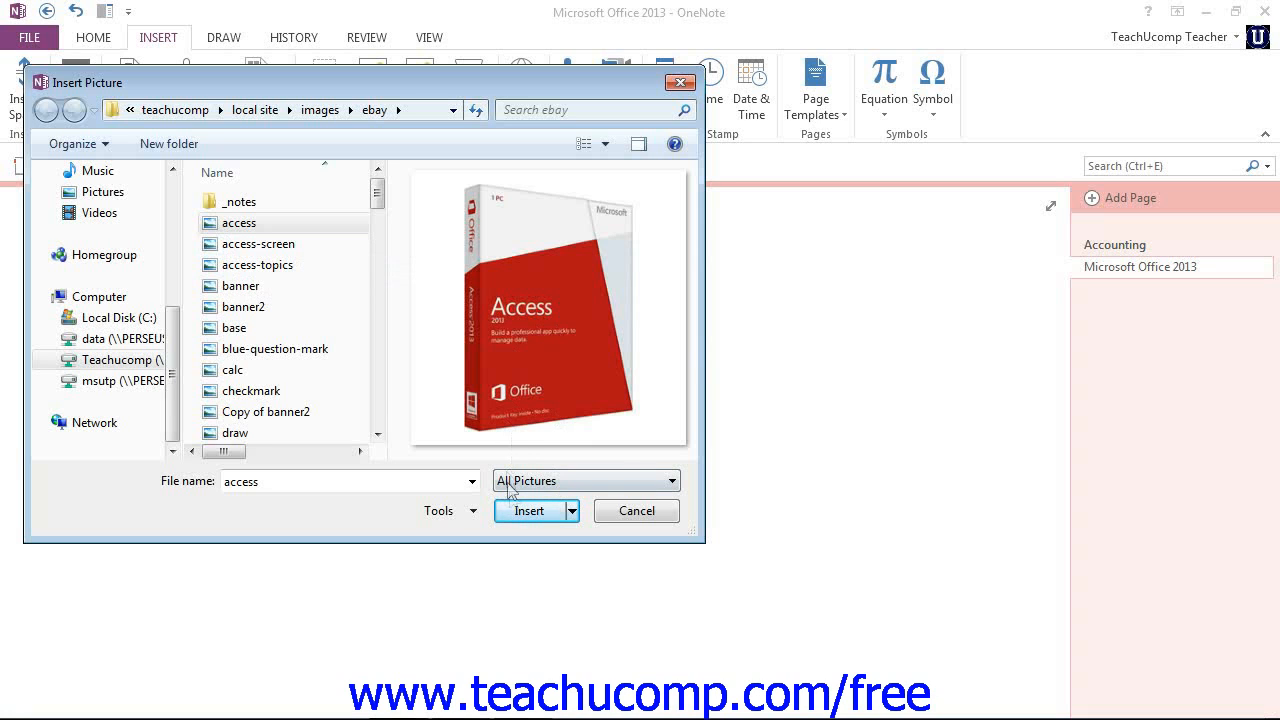
pyautogui.click(528, 511)
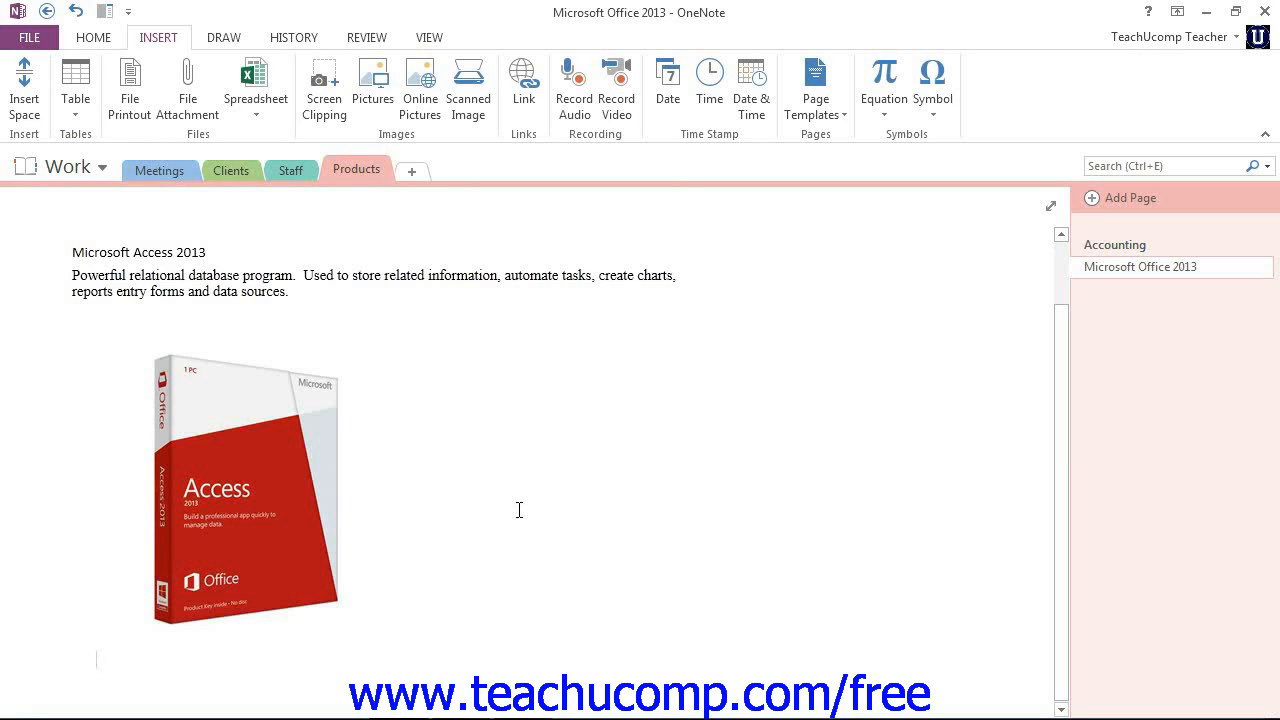
# Move the Access box picture to the right and slightly up, just beneath the description paragraph
pyautogui.click(245, 435)
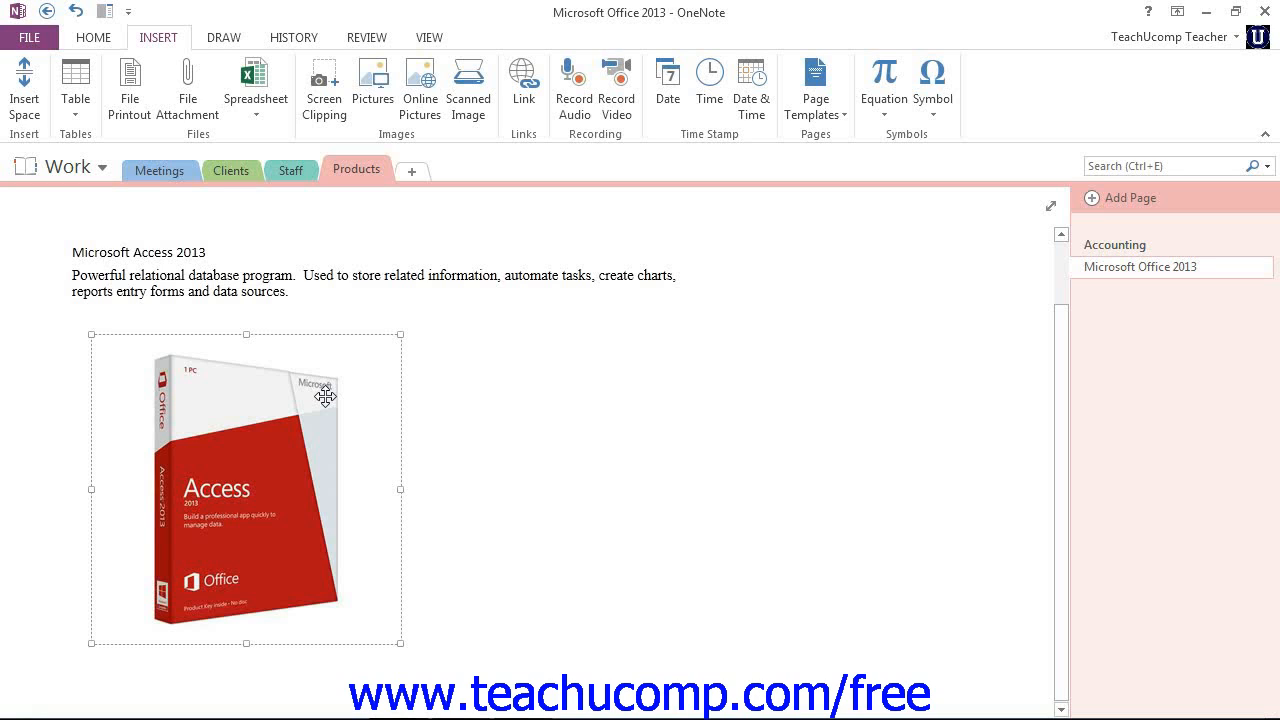
pyautogui.moveTo(325, 397); pyautogui.dragTo(487, 373)
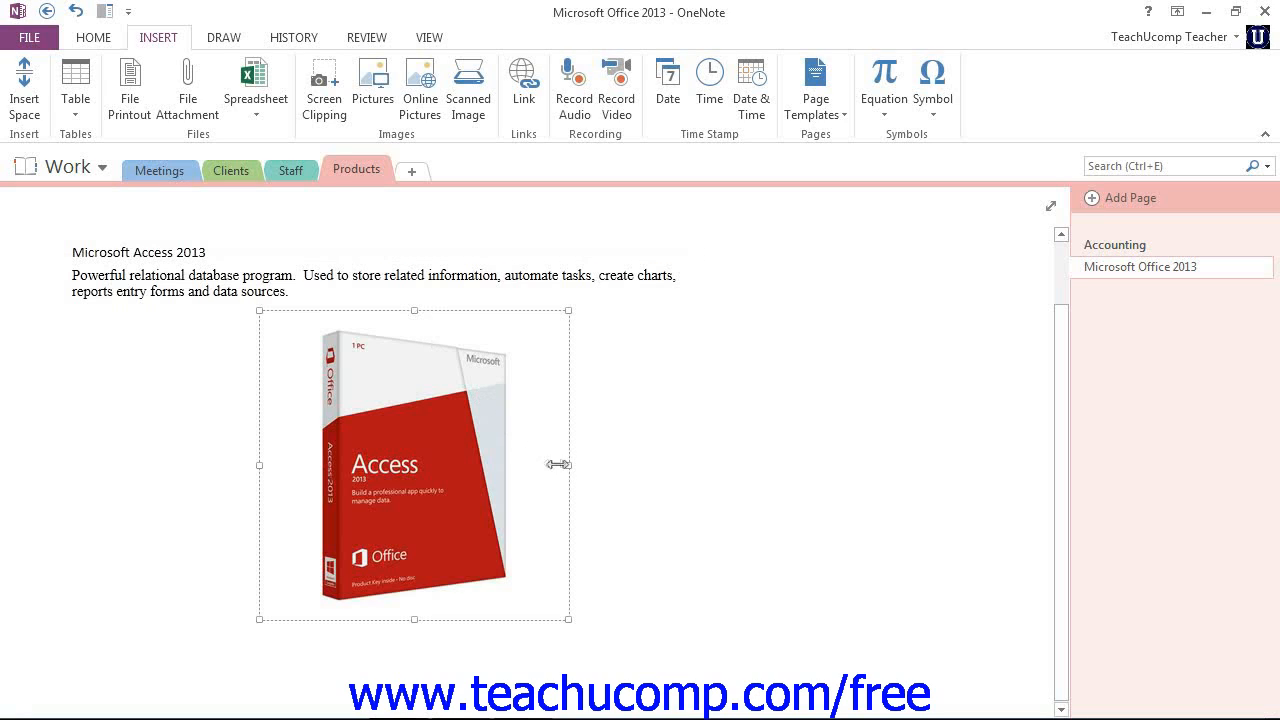
# Try narrowing only the width of the Access picture, undo that, and scale it down proportionally from its upper-right corner instead
pyautogui.moveTo(564, 465); pyautogui.dragTo(430, 456)
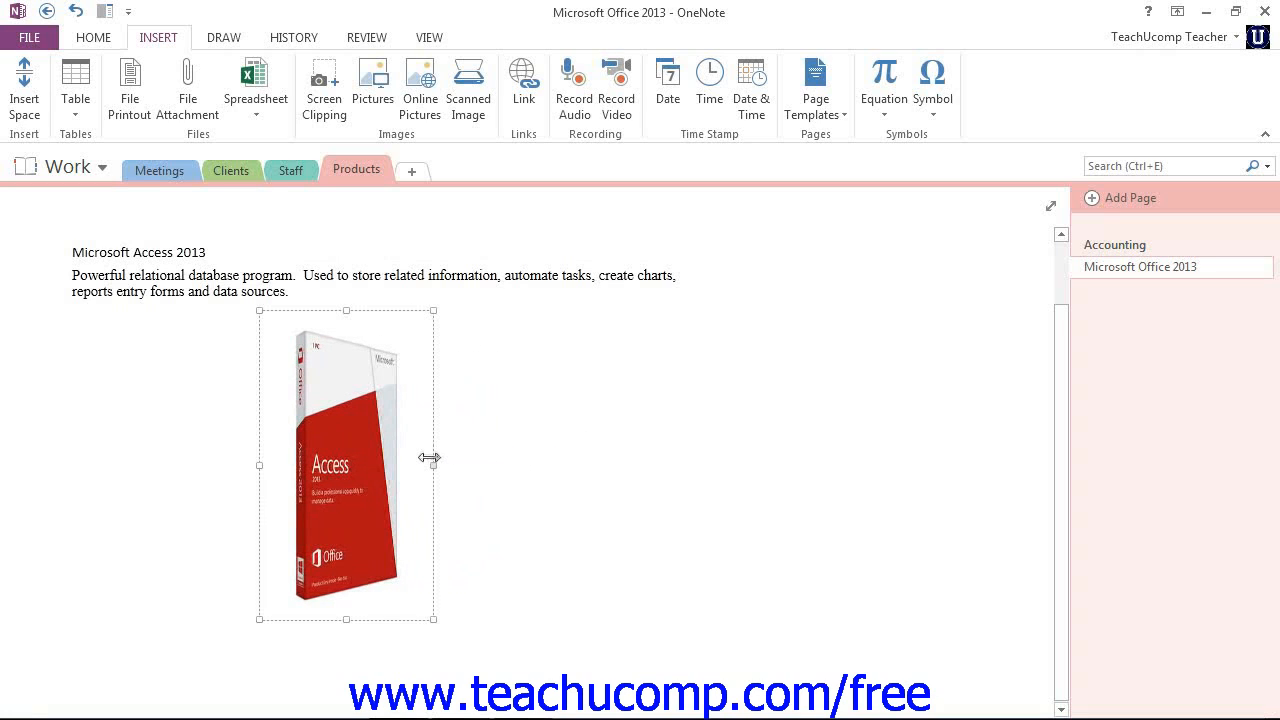
pyautogui.hotkey('ctrl', 'z')
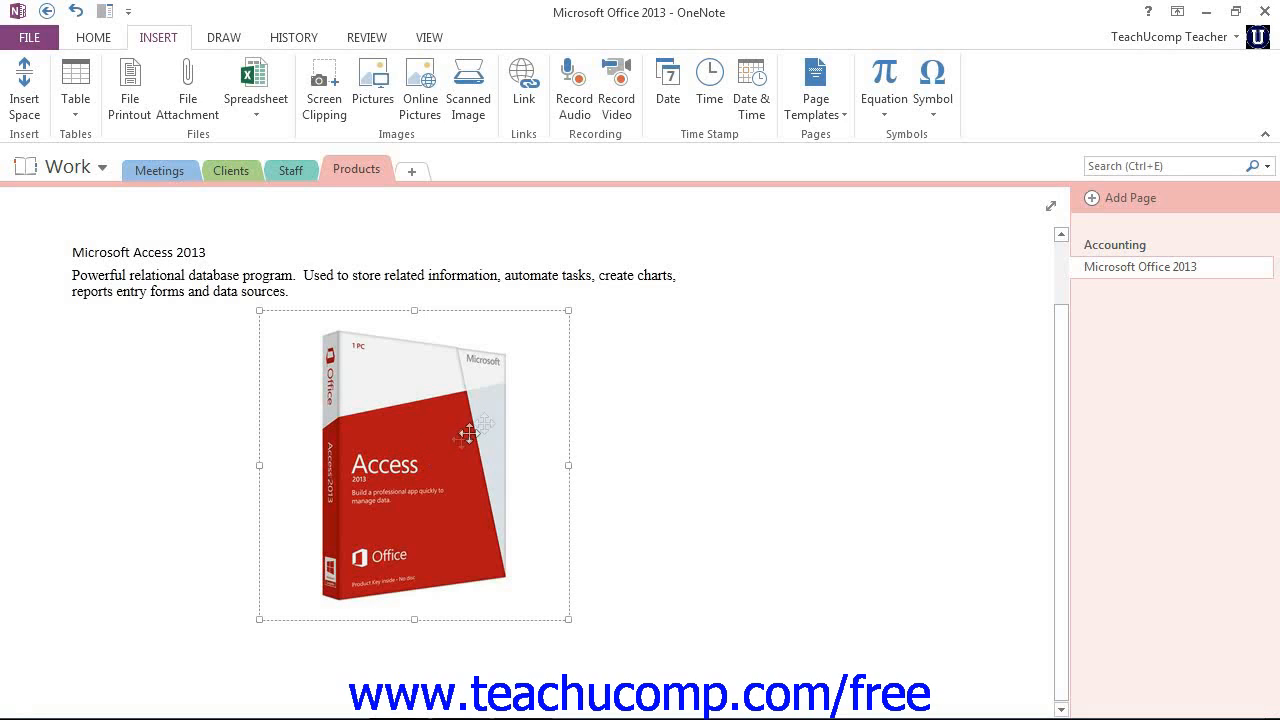
pyautogui.moveTo(562, 318); pyautogui.dragTo(446, 443)
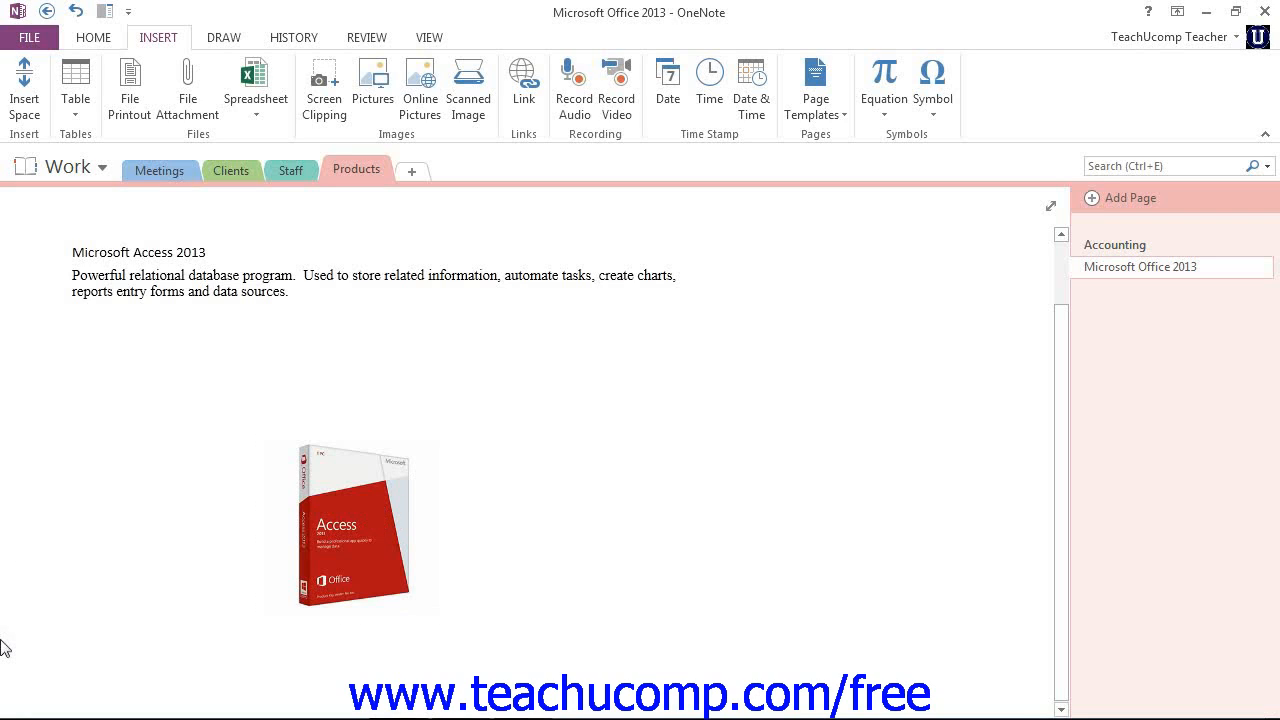
# Delete the scaled-down Access picture and undo the deletion
pyautogui.click(367, 525)
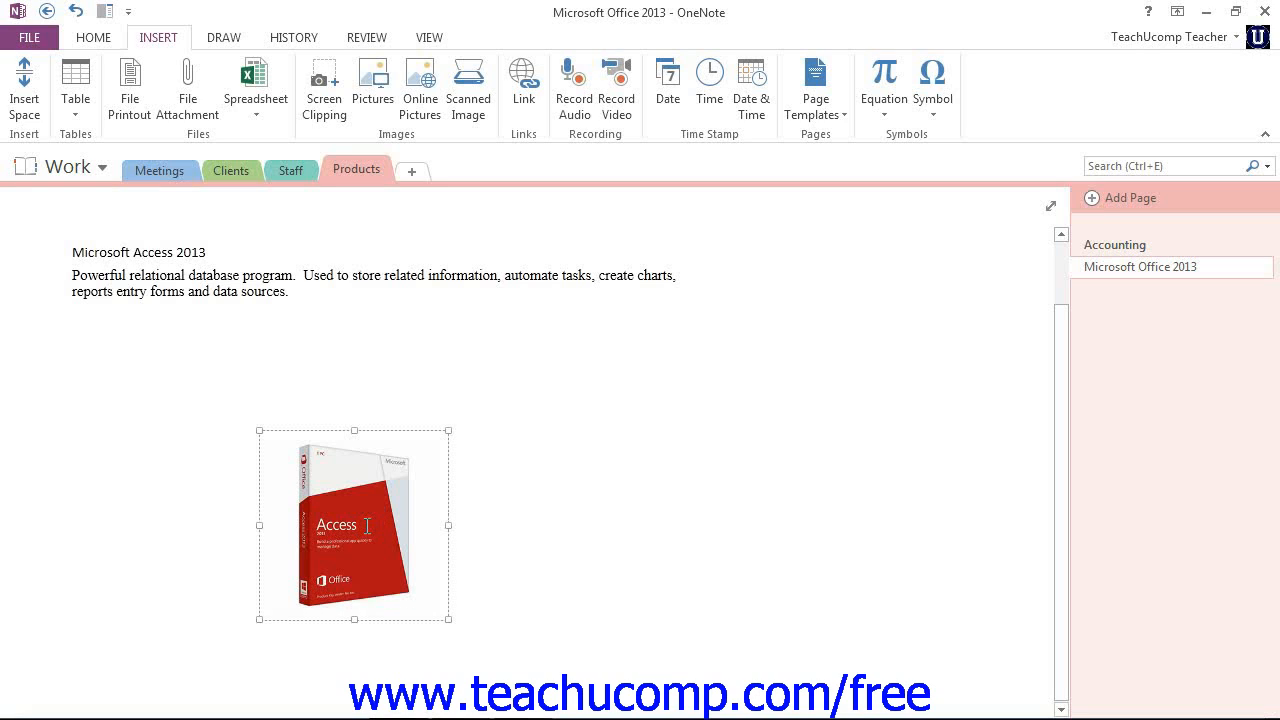
pyautogui.press('Delete')
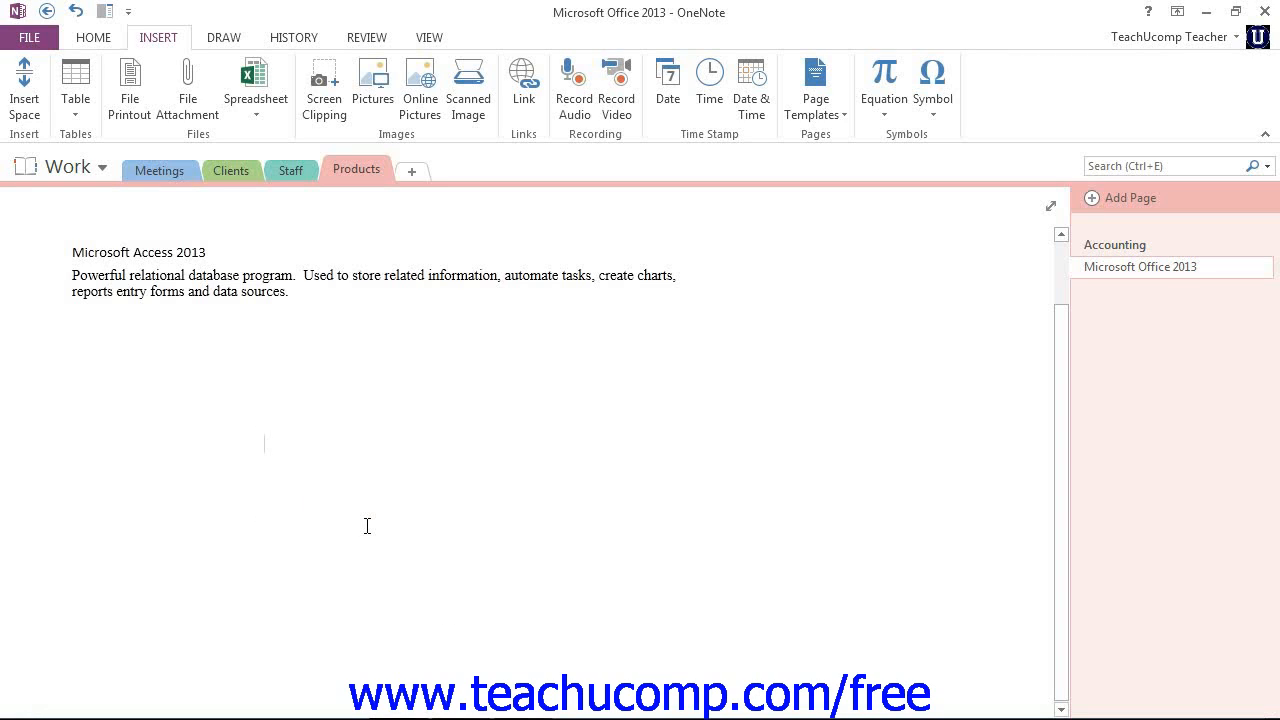
pyautogui.hotkey('ctrl', 'z')
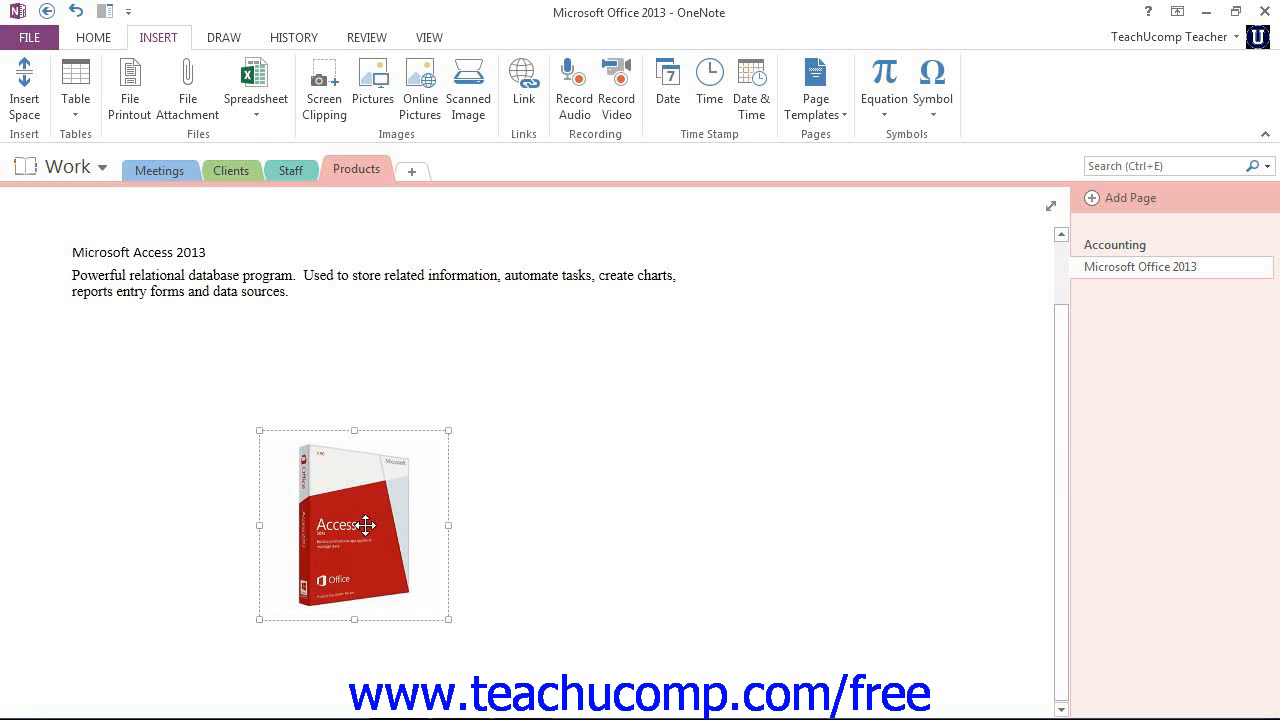
# Cut the Access picture from the page
pyautogui.rightClick(365, 525)
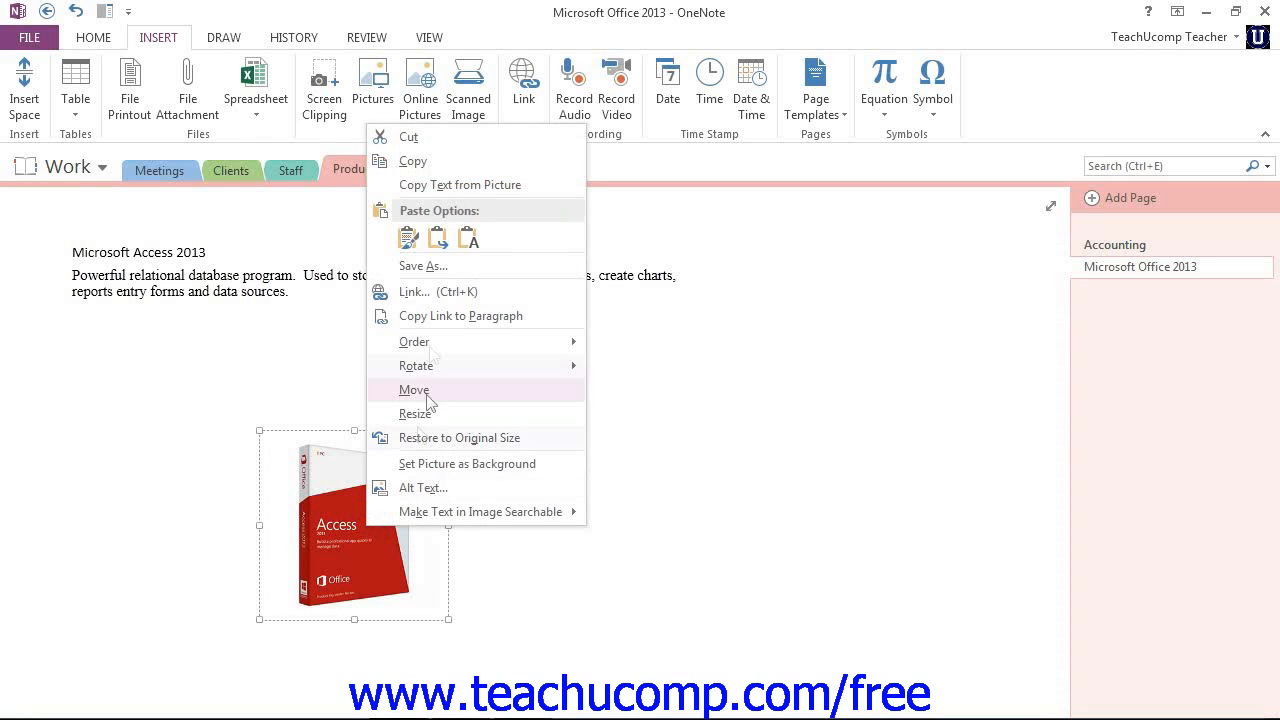
pyautogui.click(408, 137)
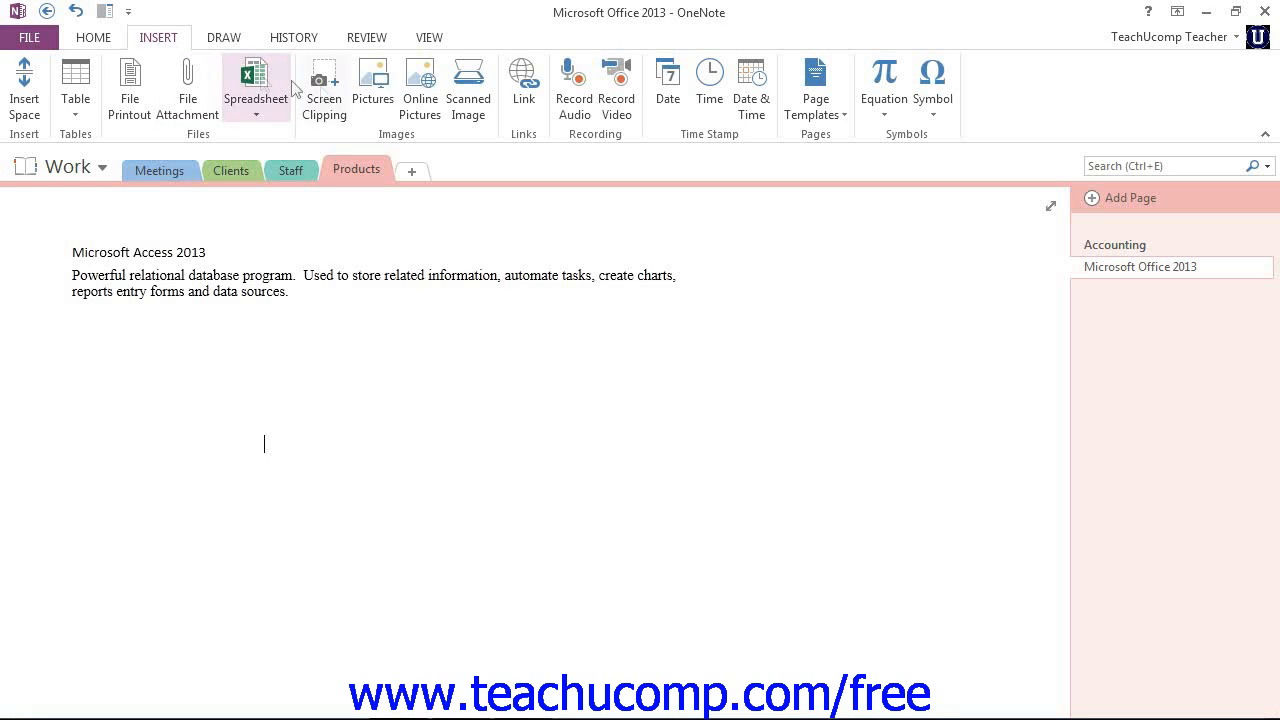
# Search Office.com Clip Art for "software" among the online pictures, look through the results and return to the list of sources
pyautogui.click(419, 101)
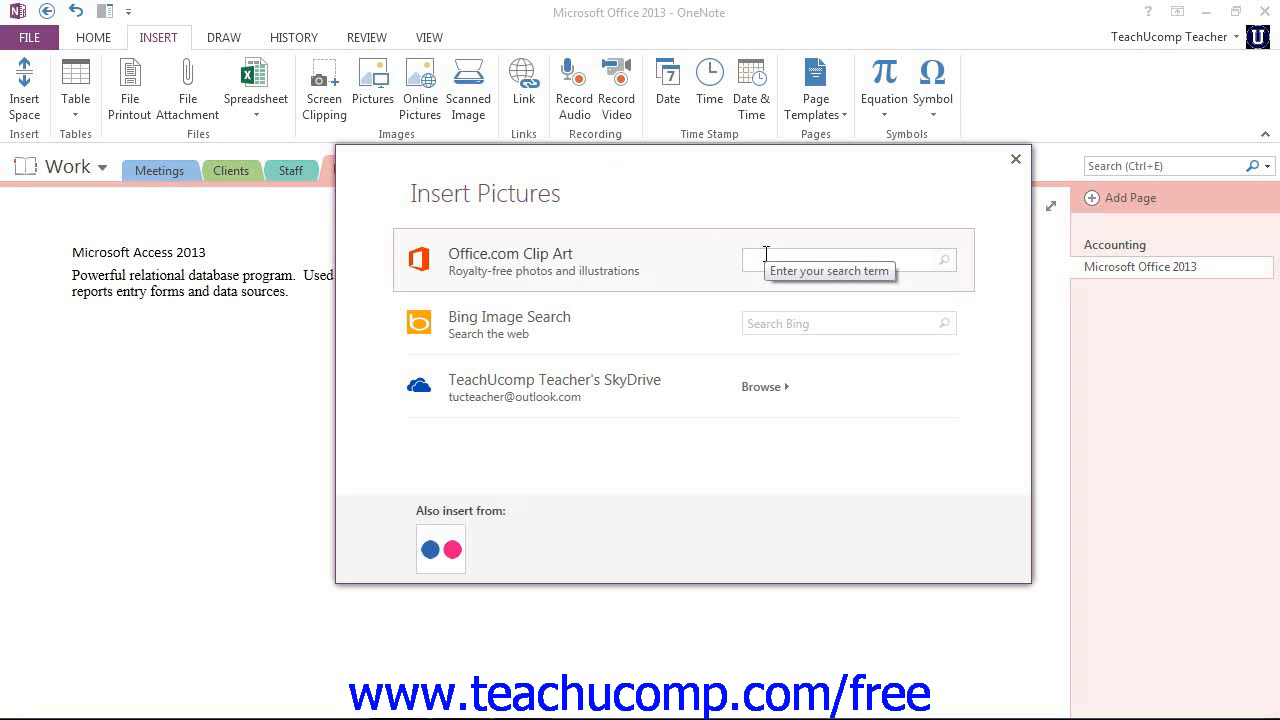
pyautogui.write('oftware')
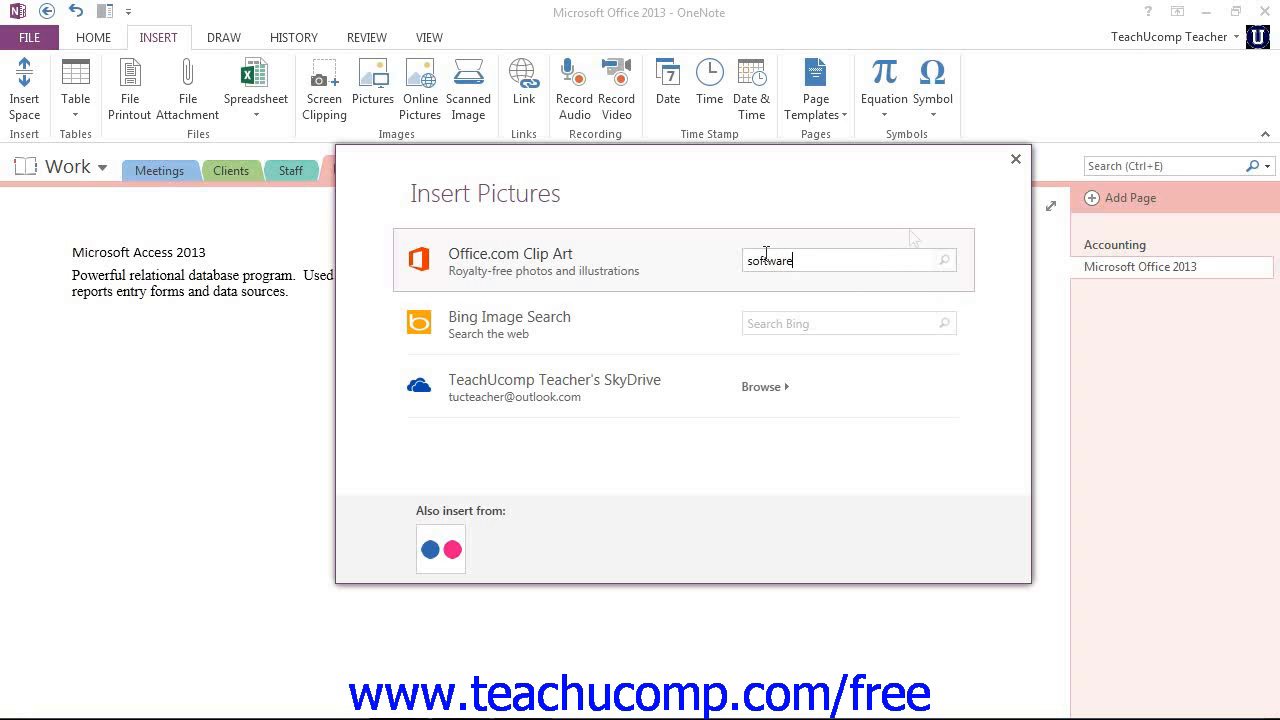
pyautogui.click(945, 260)
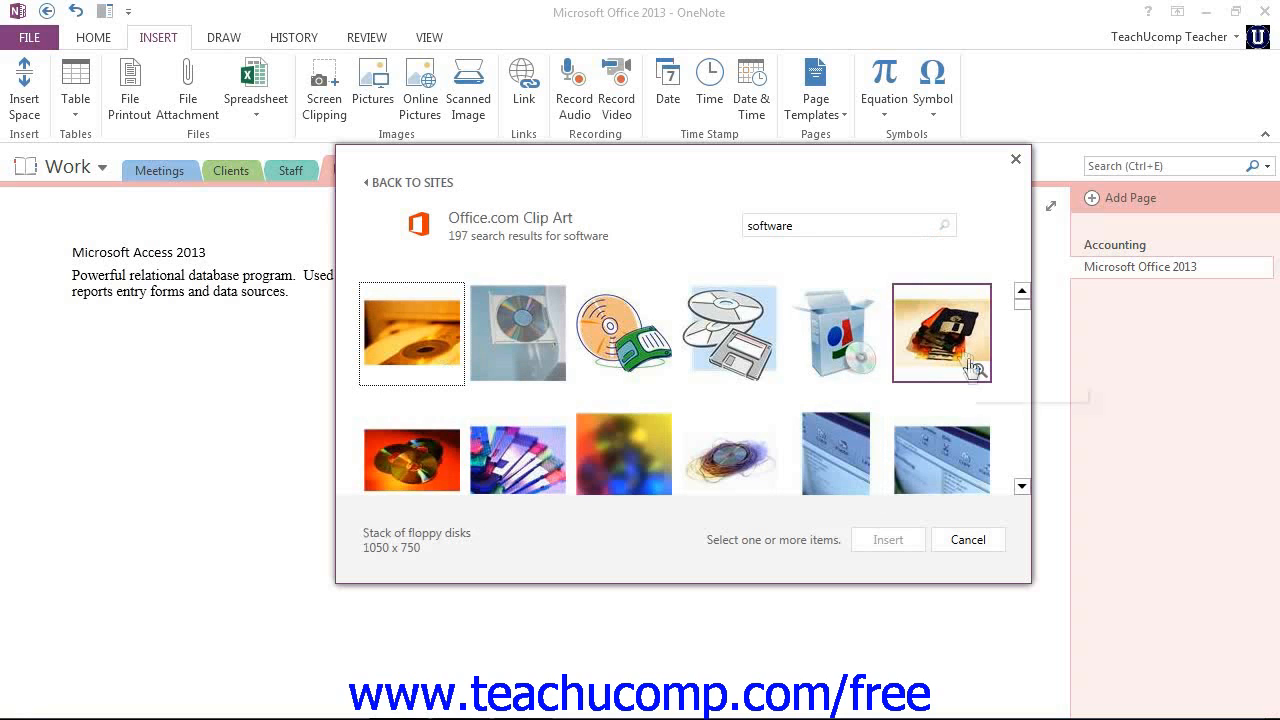
pyautogui.scroll(-2, 968, 394)
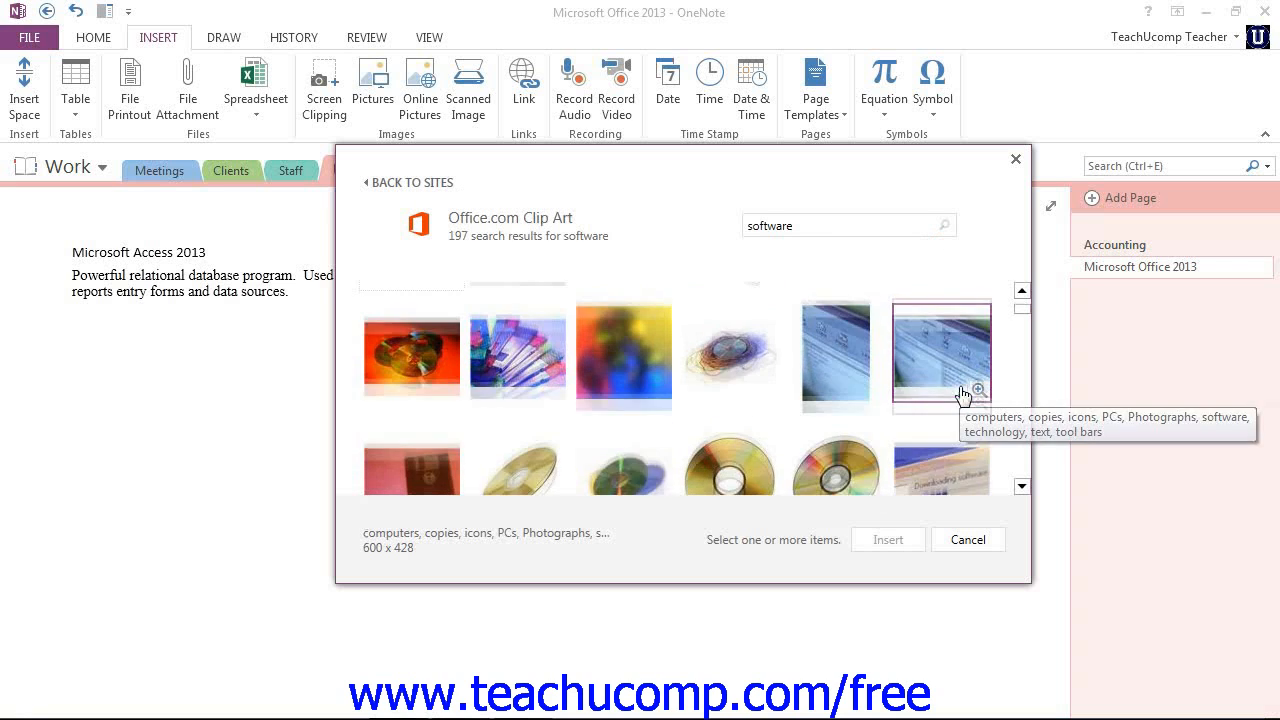
pyautogui.scroll(-1, 964, 397)
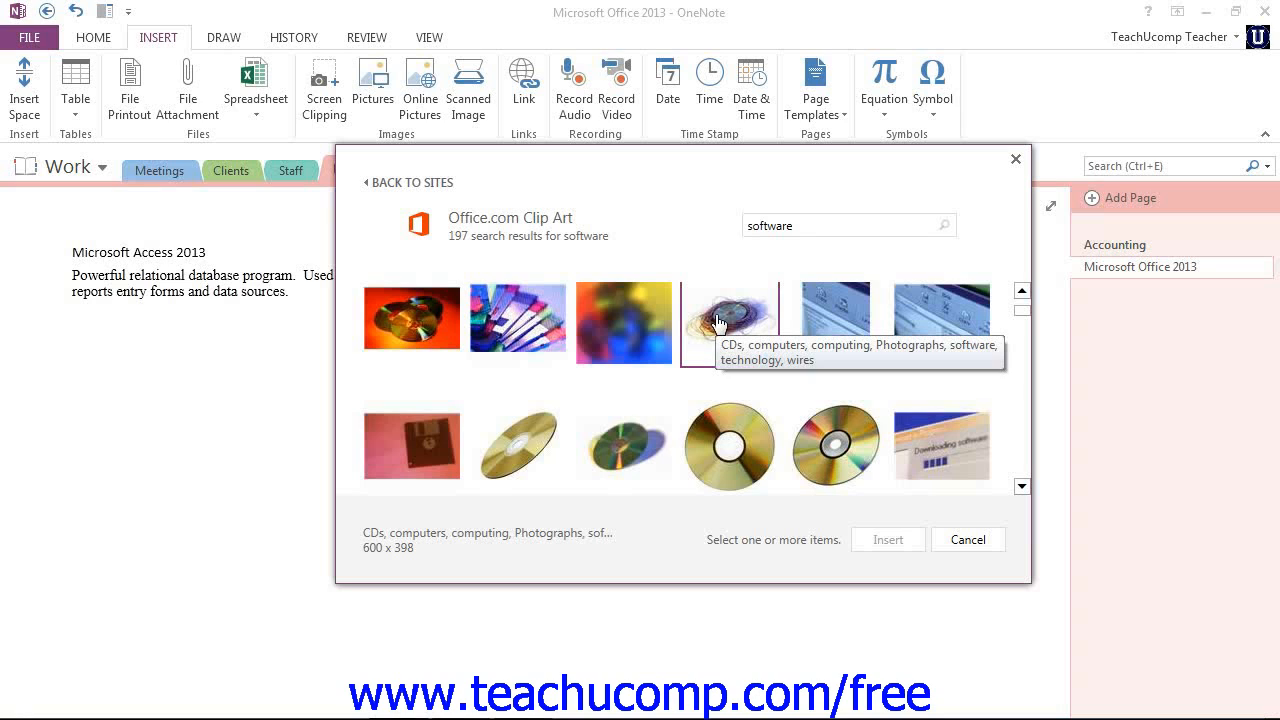
pyautogui.click(410, 184)
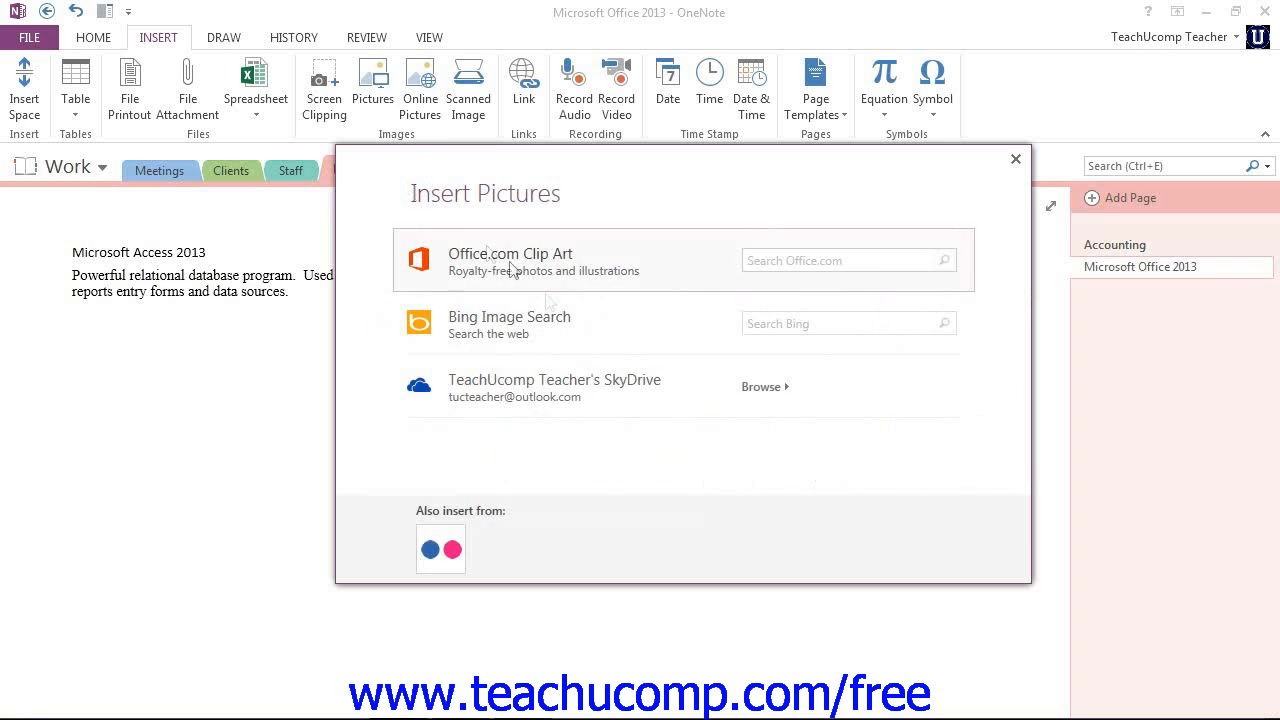
# View the option for connecting Flickr as an online picture source and close it without connecting
pyautogui.click(805, 320)
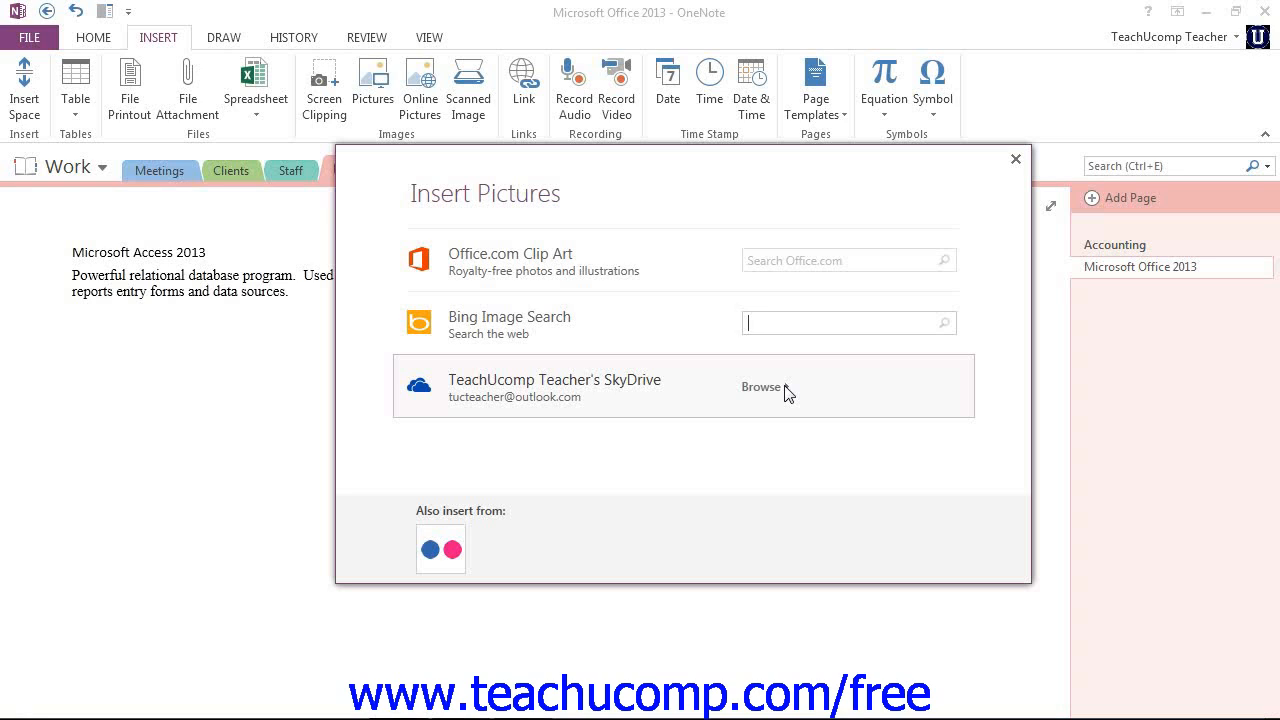
pyautogui.click(432, 552)
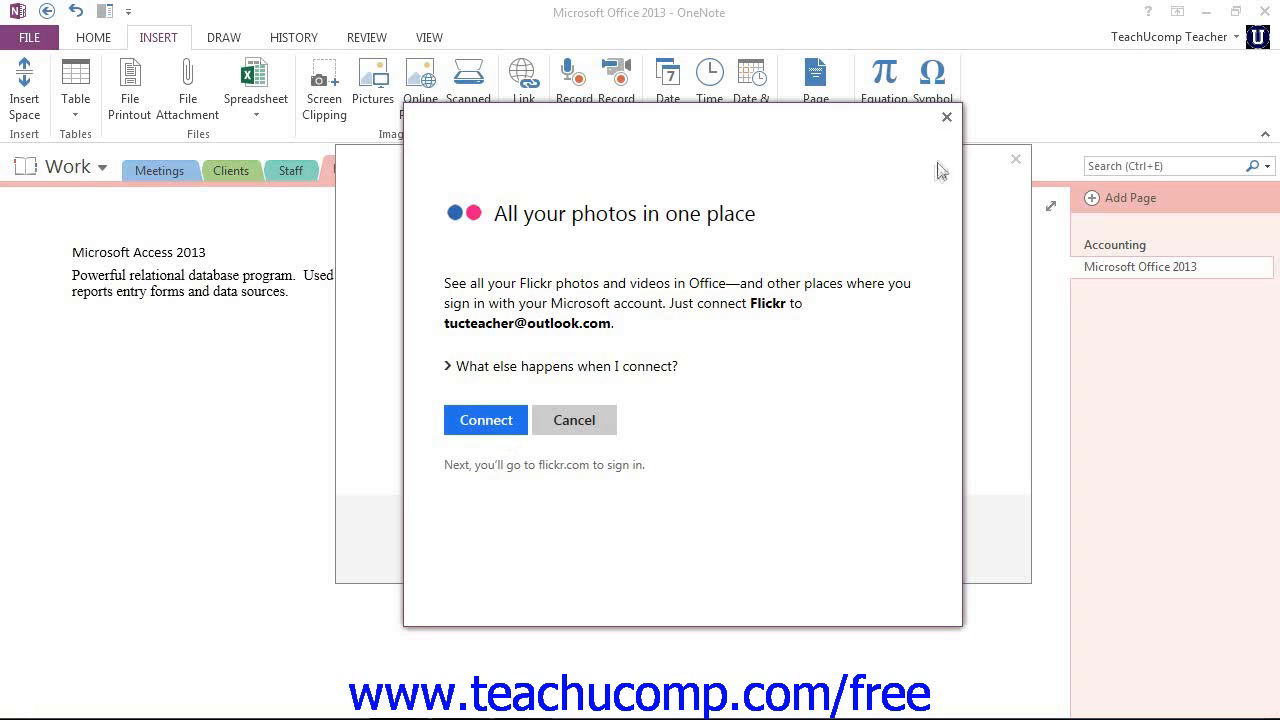
pyautogui.click(946, 117)
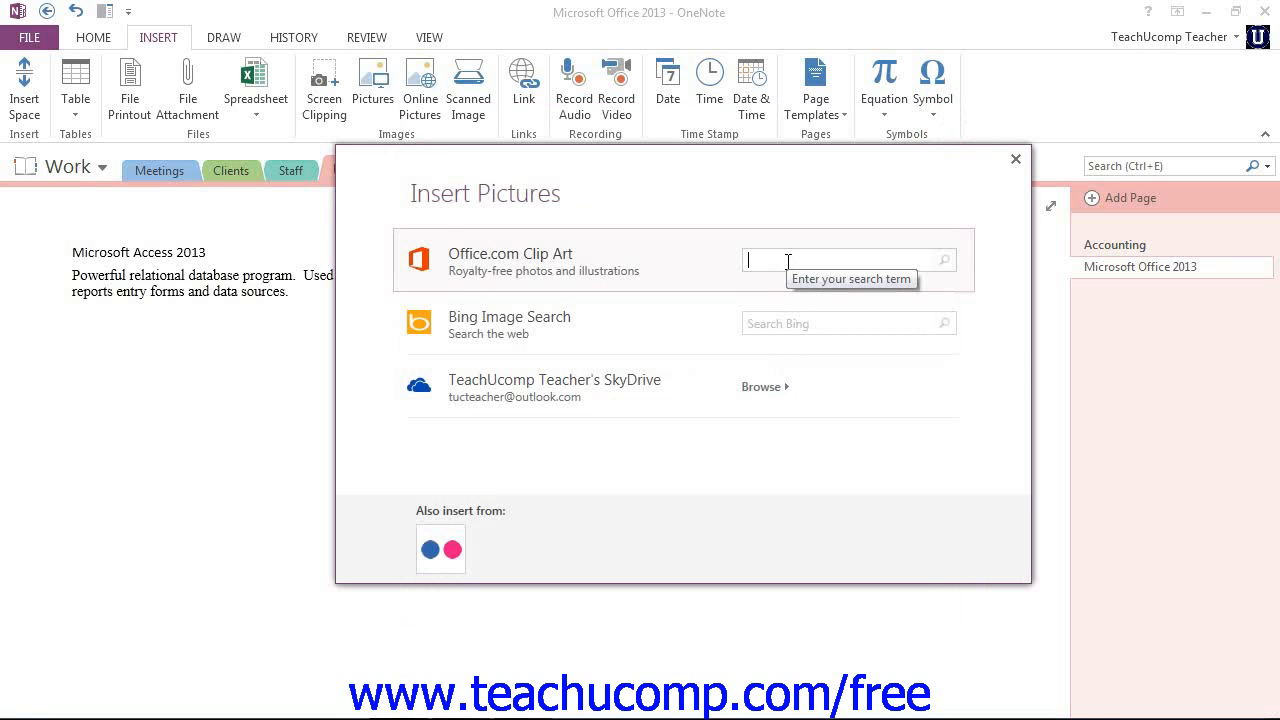
# Search Office.com Clip Art for "software" and insert the "Computer software CD and diskette media" picture into the page
pyautogui.write('software')
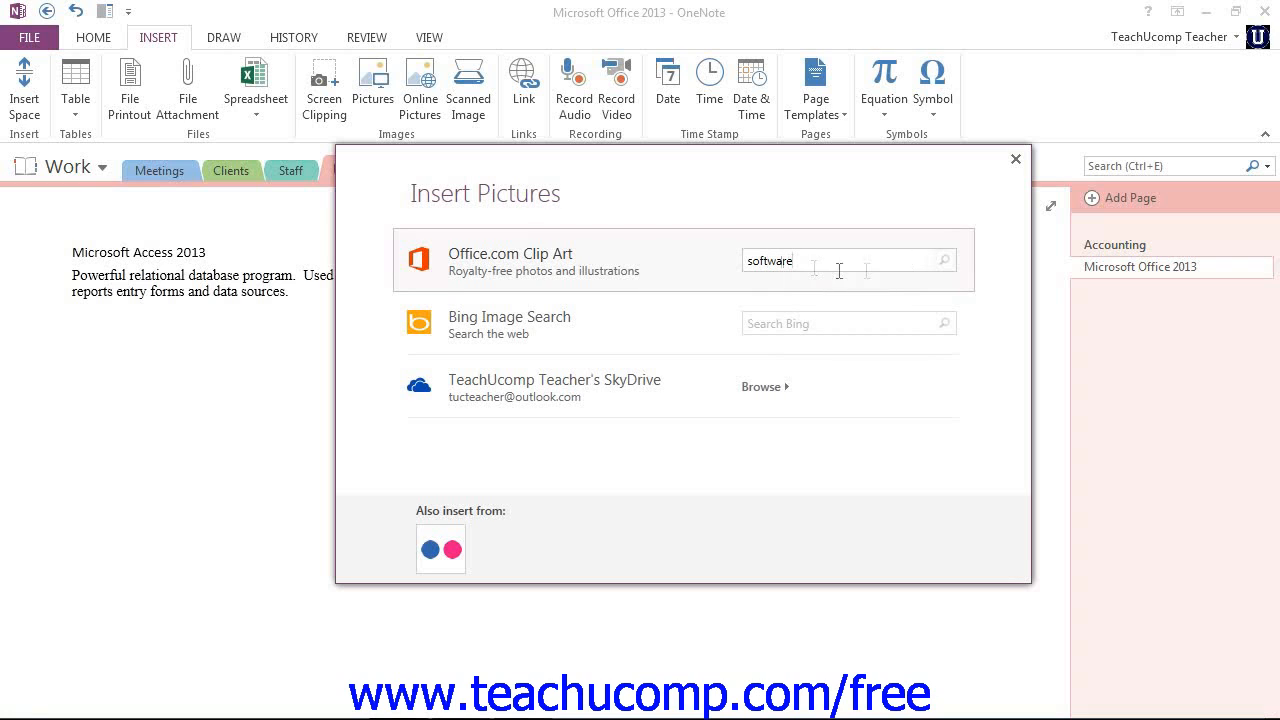
pyautogui.click(941, 262)
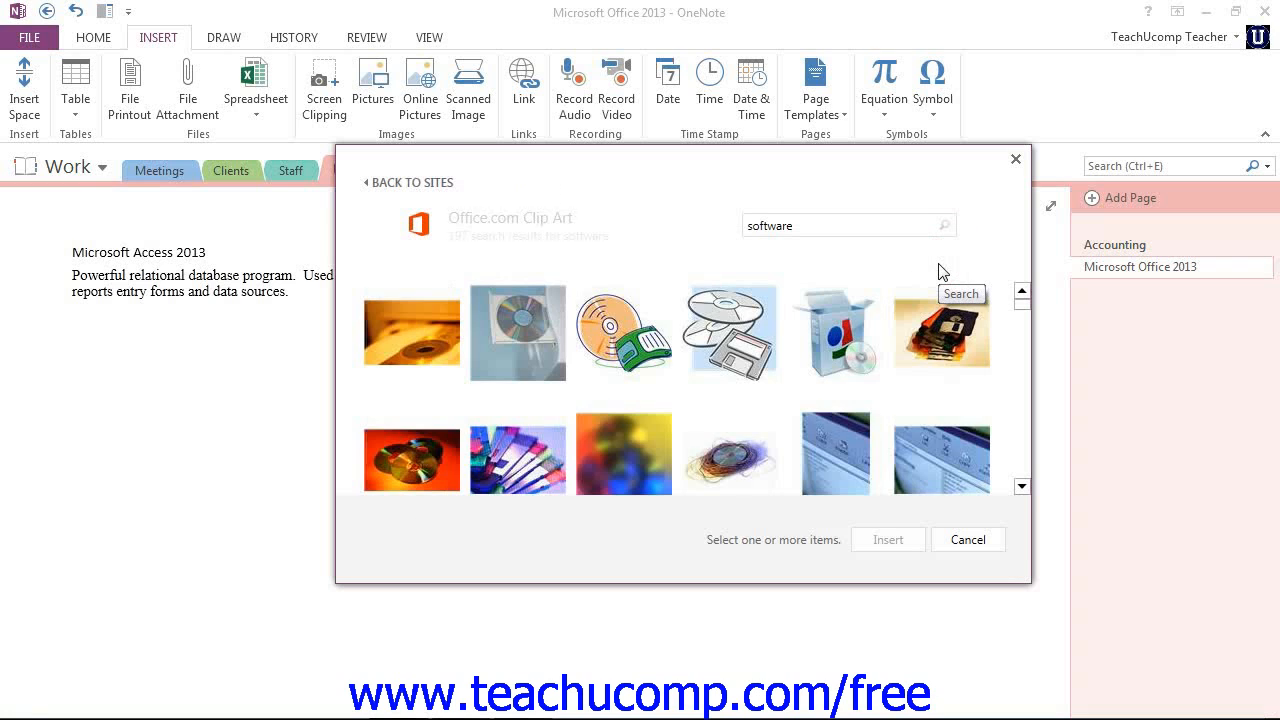
pyautogui.click(628, 333)
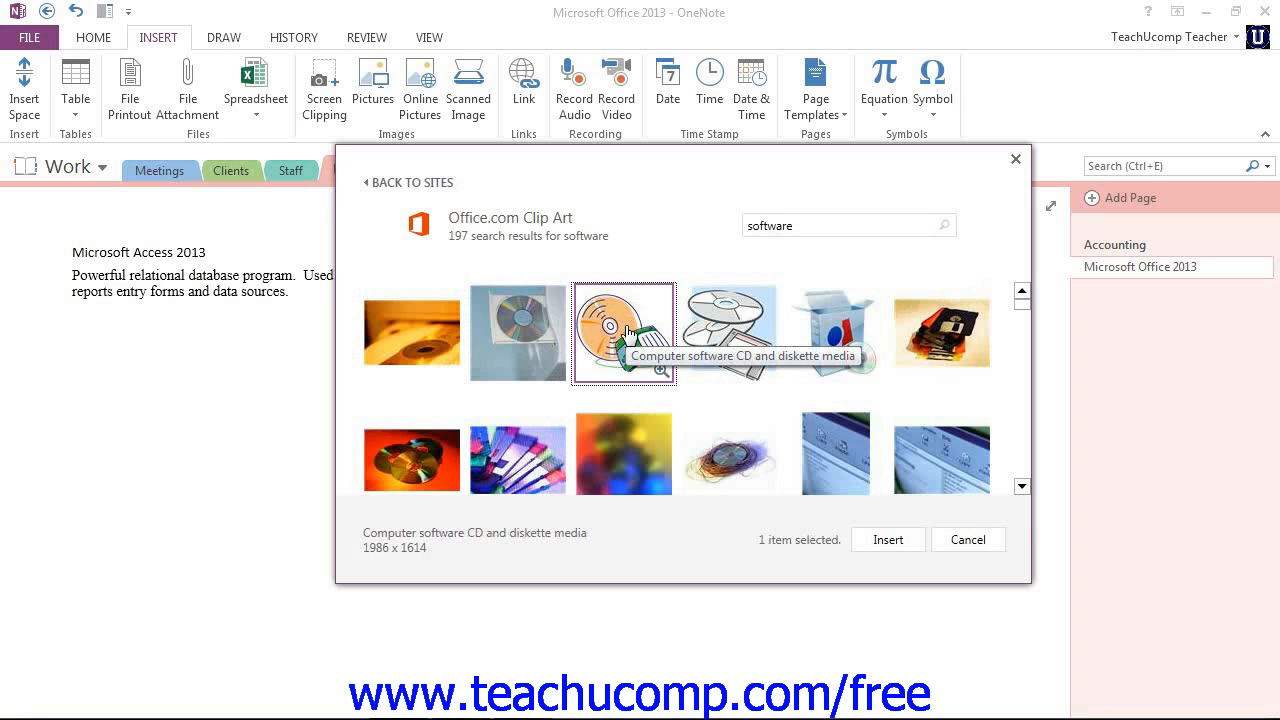
pyautogui.click(887, 540)
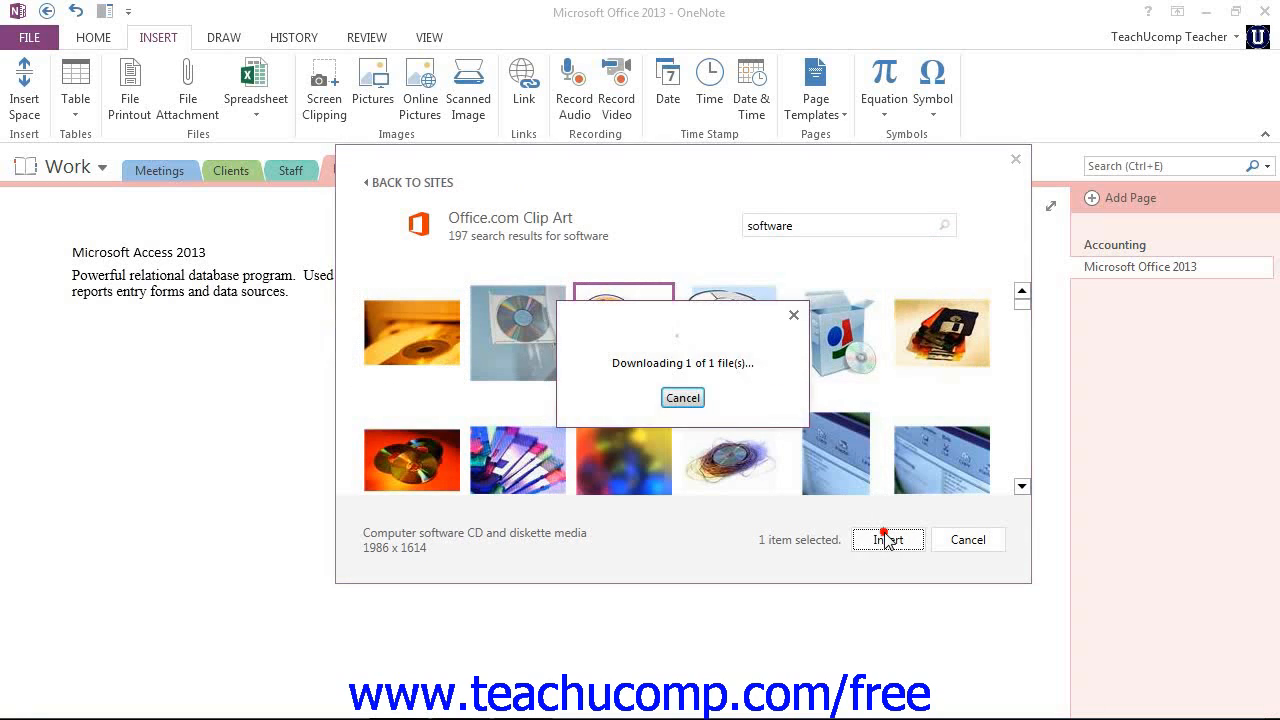